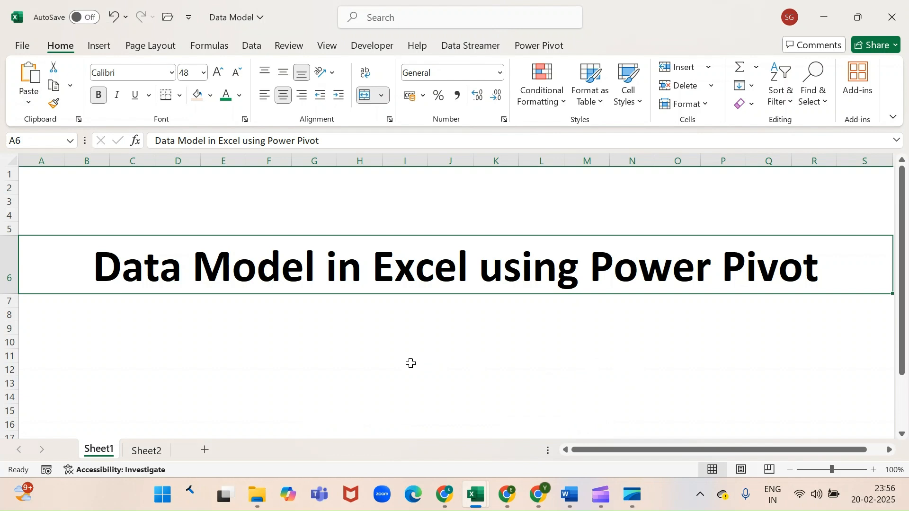
- Go to Sheet2 and open the Power Pivot data model management window
click(149, 450)
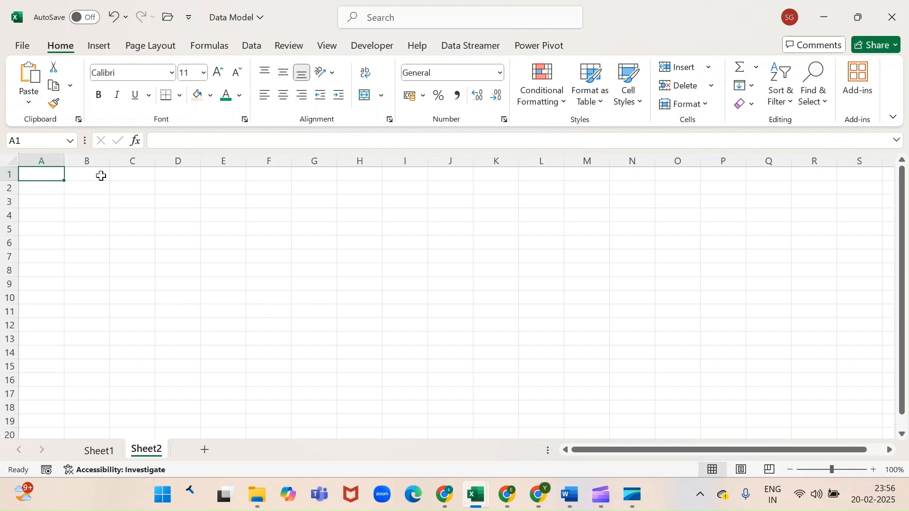
click(538, 47)
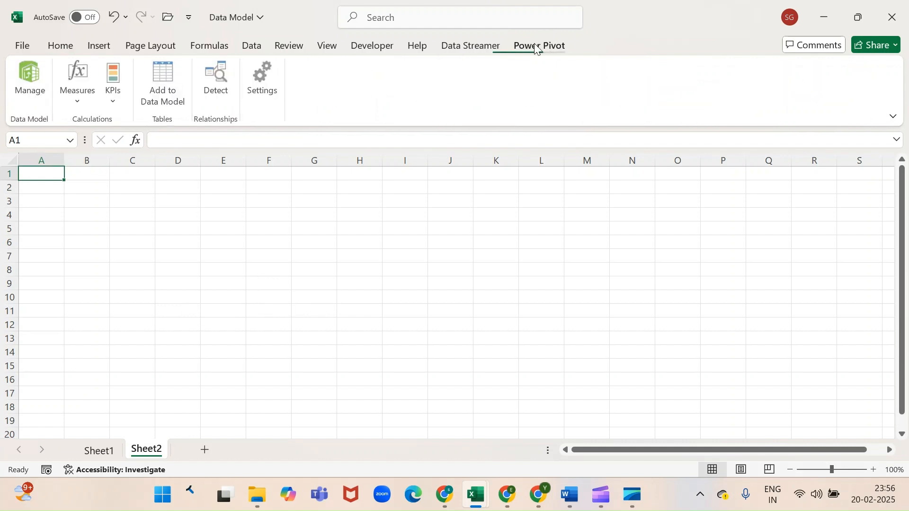
click(29, 82)
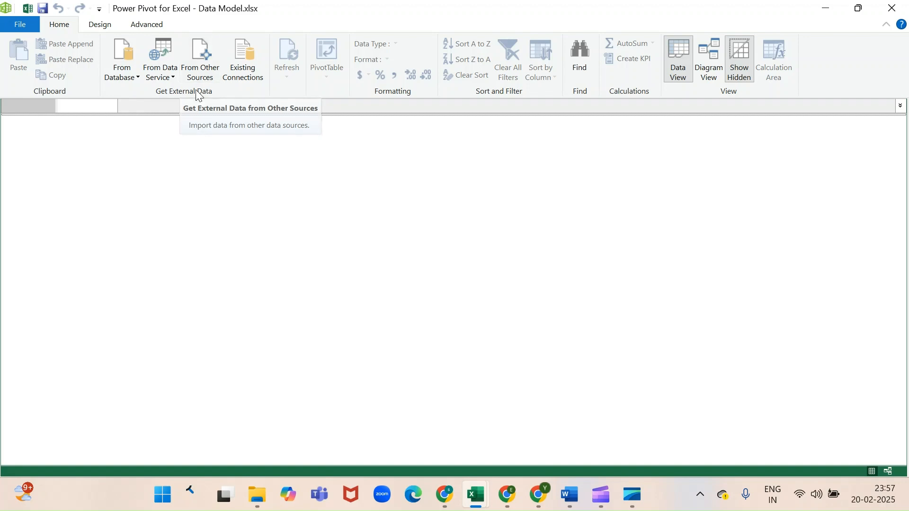
- Start an external data import of the Excel File type and choose the Crowdfunding_projects_1 workbook as its source
click(200, 55)
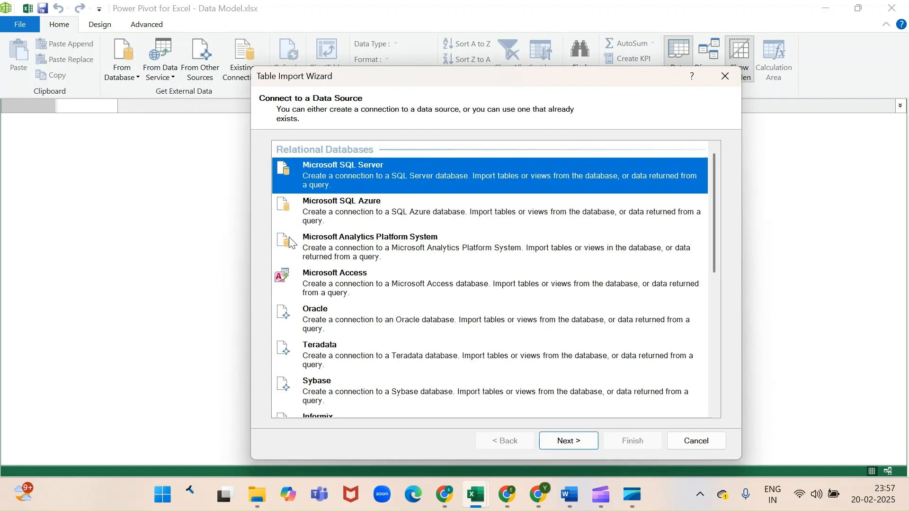
scroll(554, 267, down, 10)
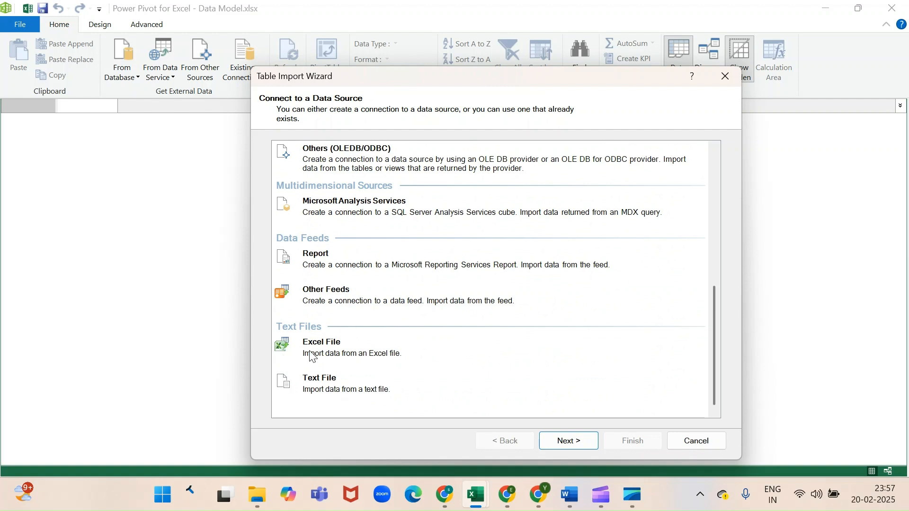
click(323, 352)
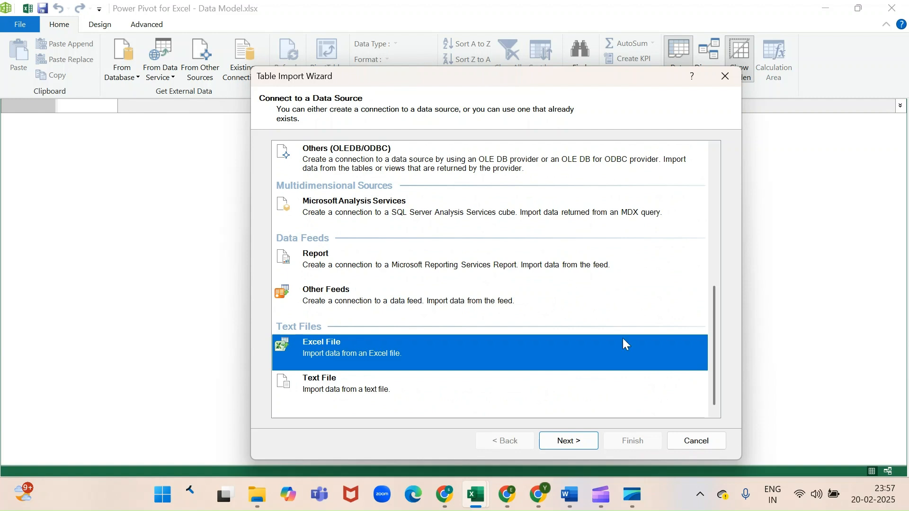
click(575, 438)
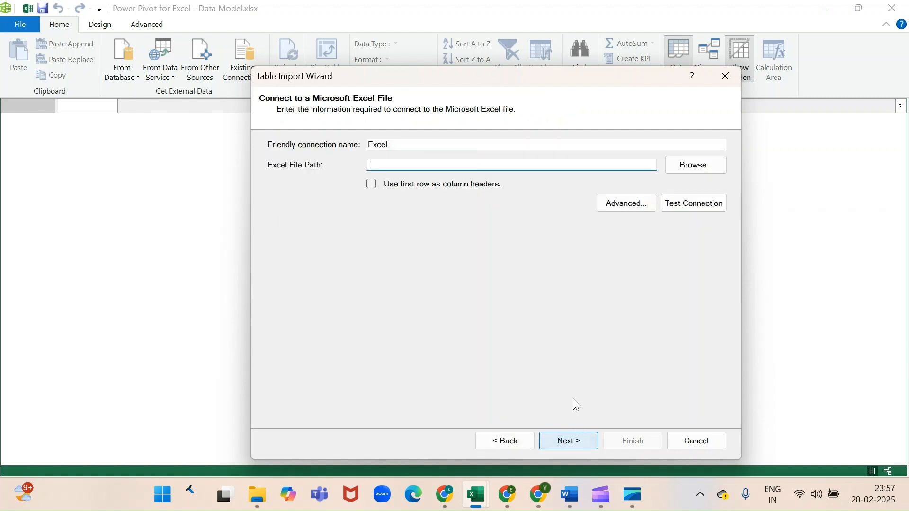
click(703, 170)
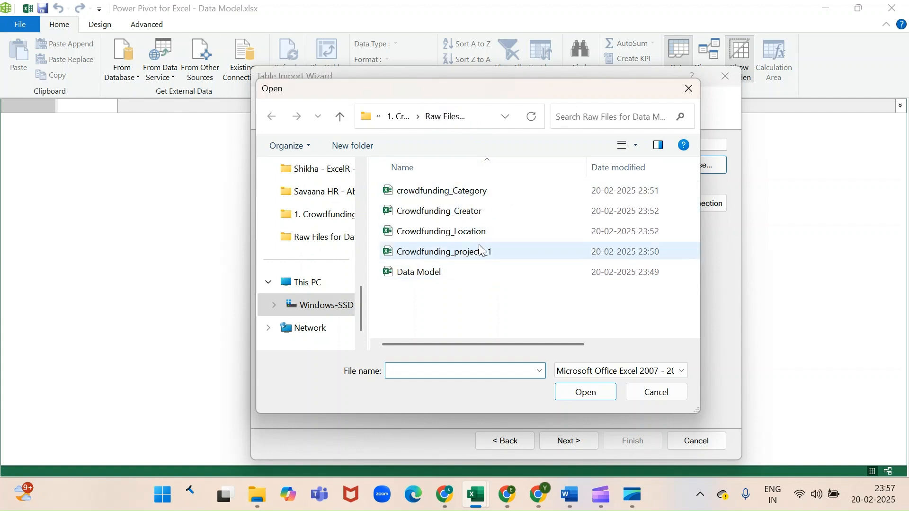
click(456, 253)
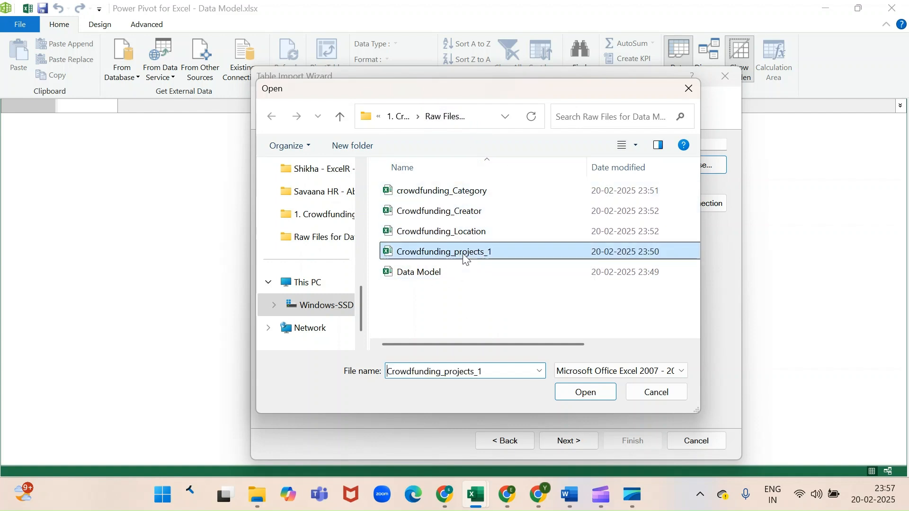
click(599, 389)
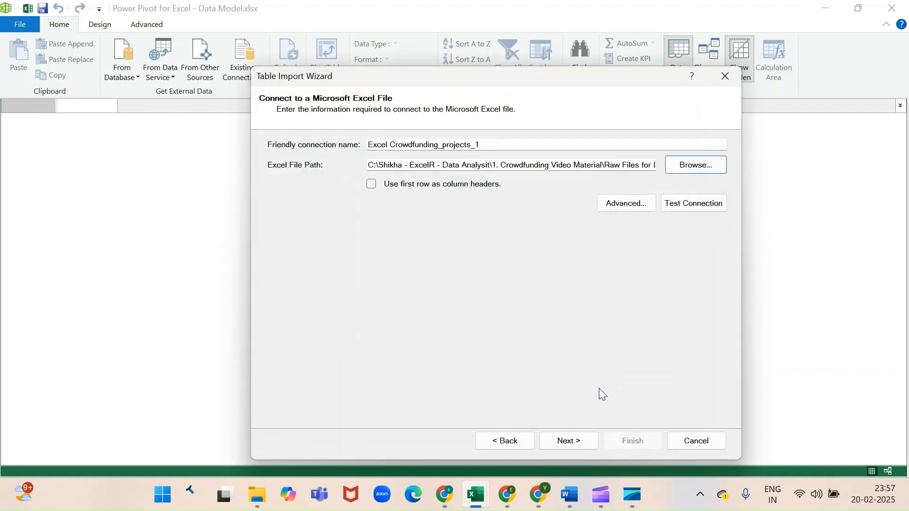
- Use the first row as column headers and import the Raw Data table from the projects workbook
click(371, 185)
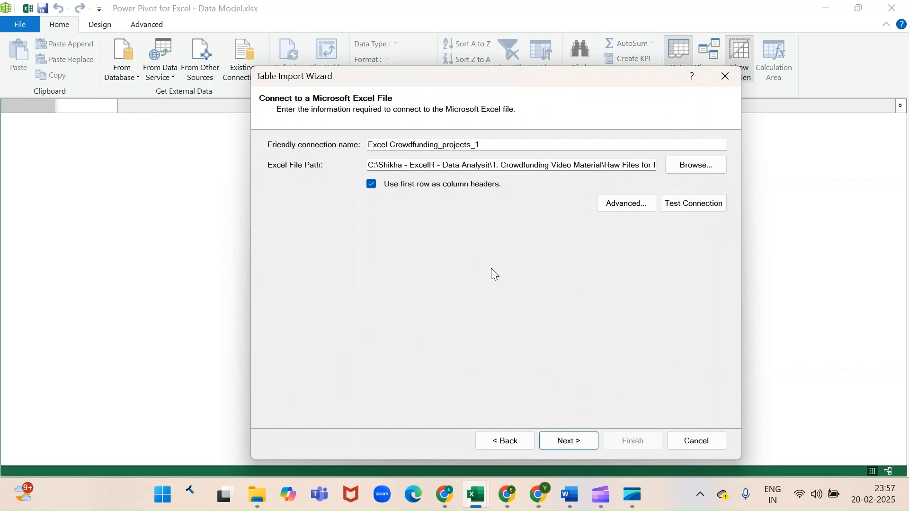
click(577, 445)
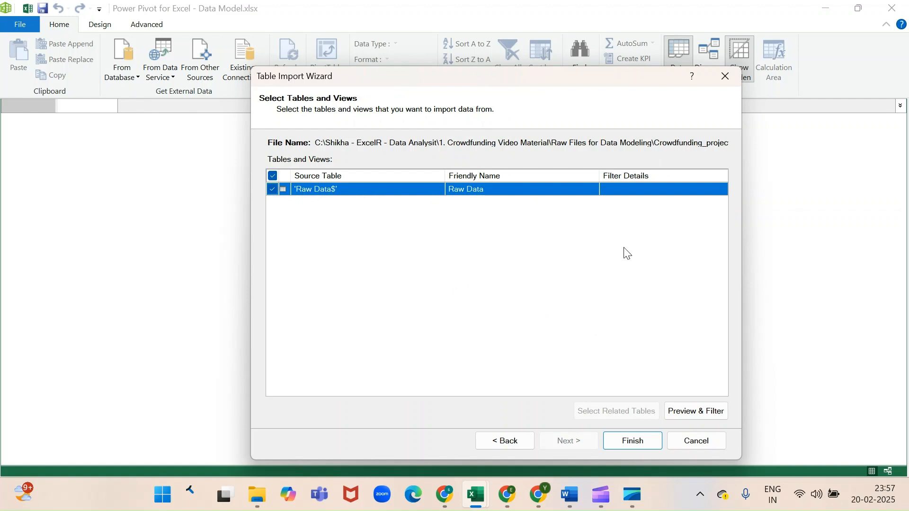
click(633, 443)
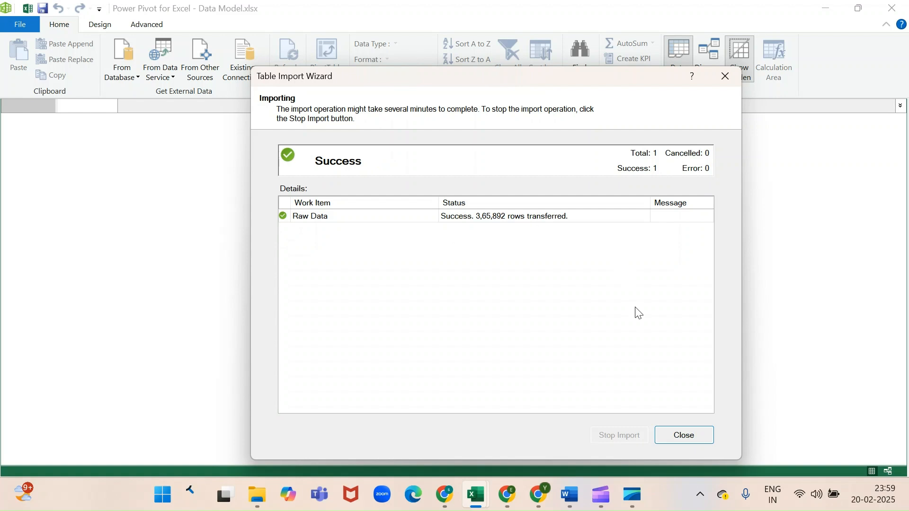
click(685, 436)
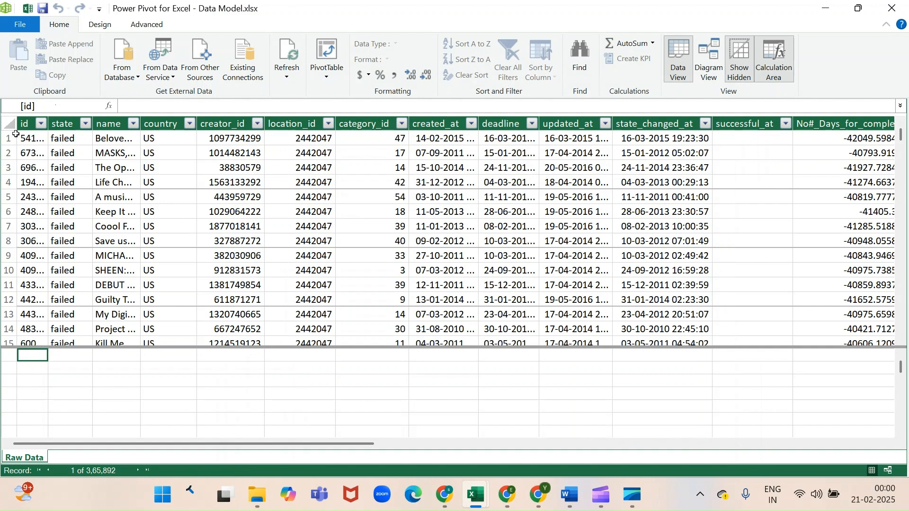
scroll(51, 236, down, 1)
scroll(54, 243, up, 1)
scroll(54, 242, down, 1)
scroll(53, 243, up, 1)
- Start another Excel File import from other sources and choose the crowdfunding_Category workbook
click(203, 58)
scroll(421, 287, down, 5)
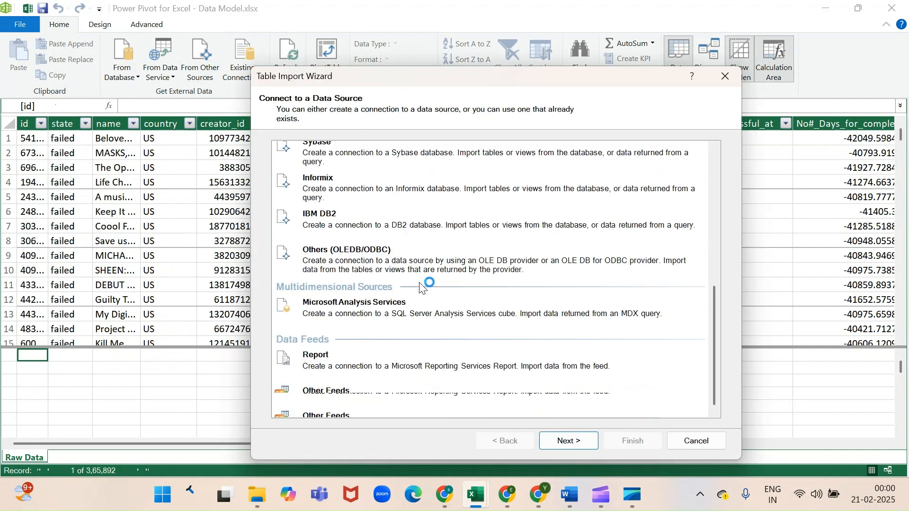
click(328, 341)
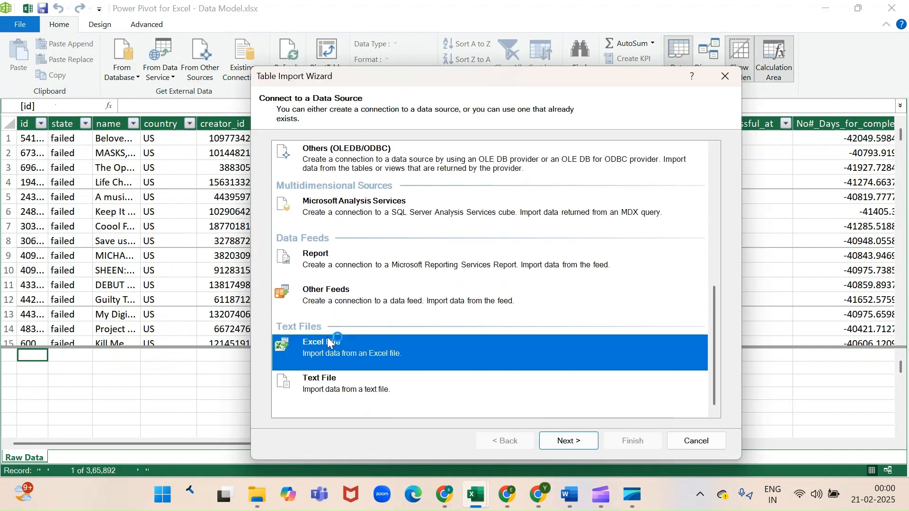
click(567, 442)
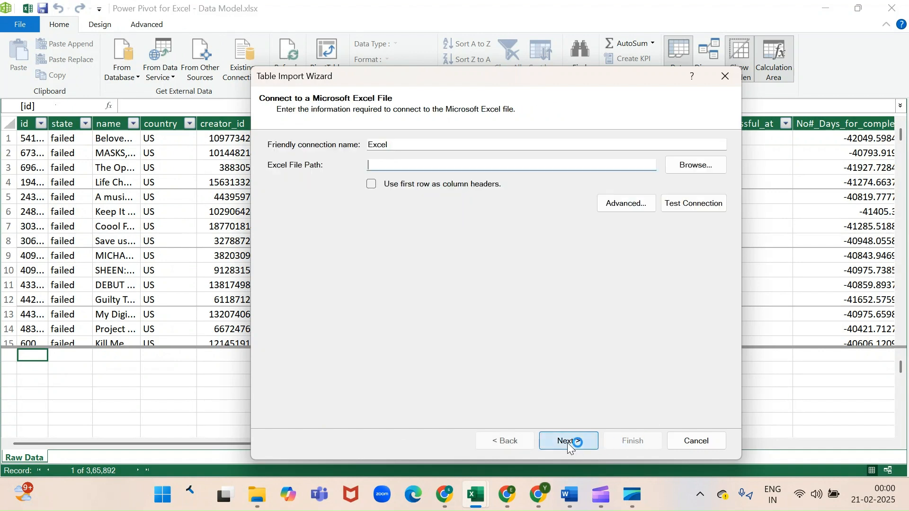
click(699, 172)
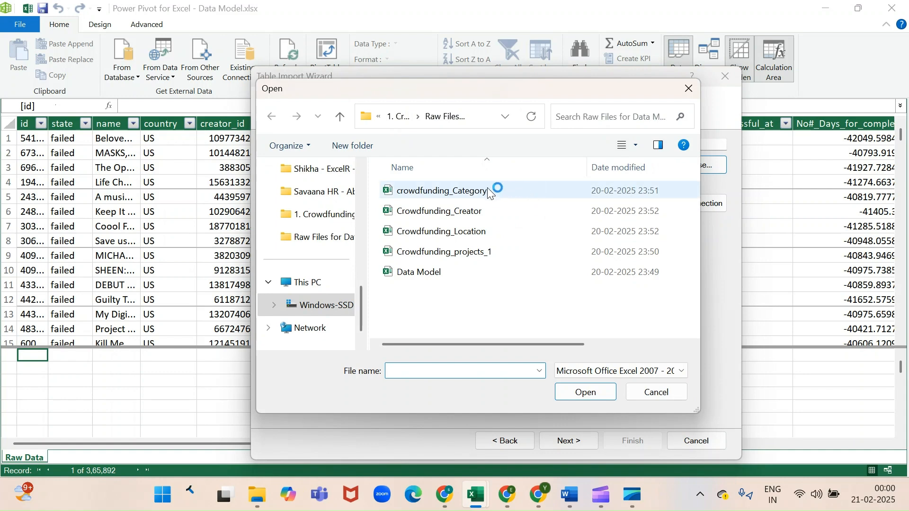
double_click(485, 192)
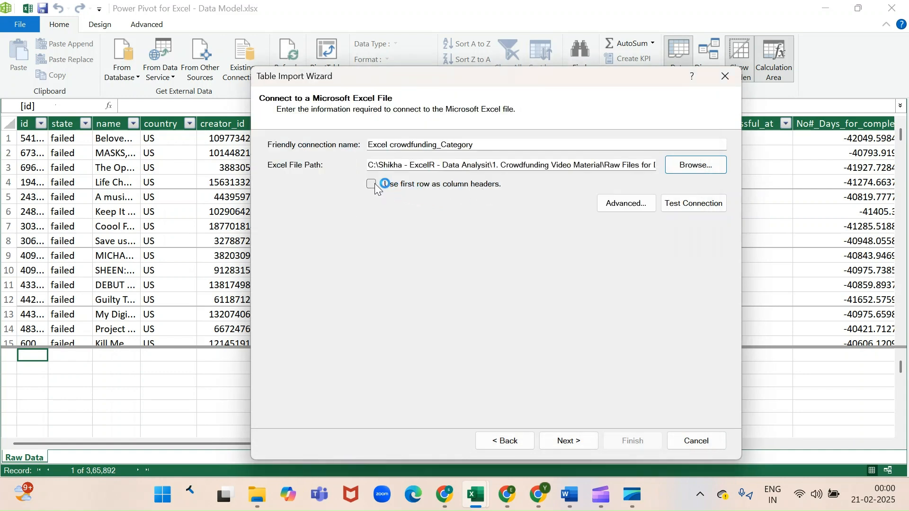
- Use the first row as column headers and import the Category table, allowing the external data connection
click(371, 184)
click(578, 438)
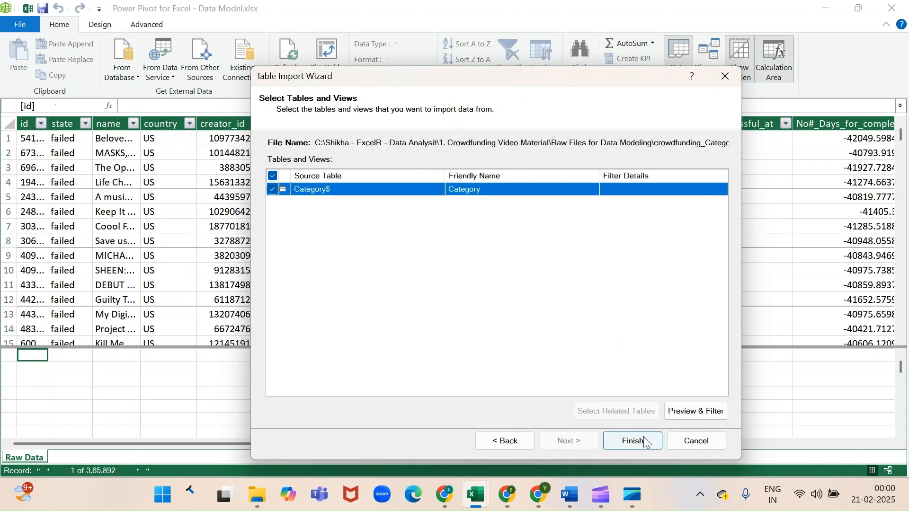
click(644, 440)
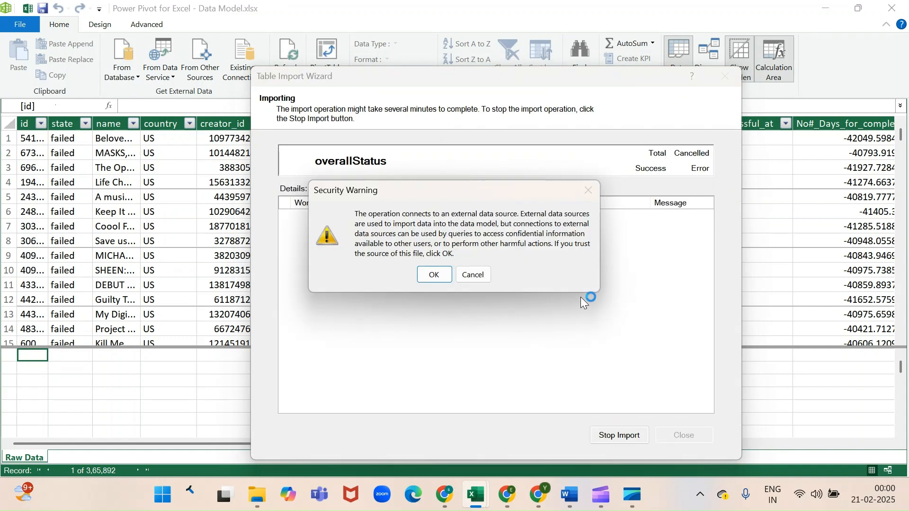
click(439, 281)
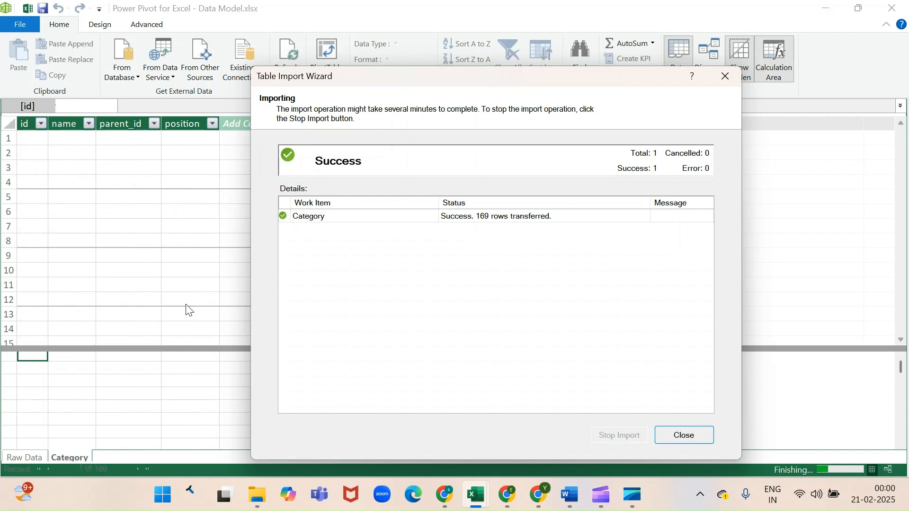
- Begin a further Excel File import from other sources with the Crowdfunding_Creator workbook as its source
click(202, 72)
scroll(463, 317, down, 5)
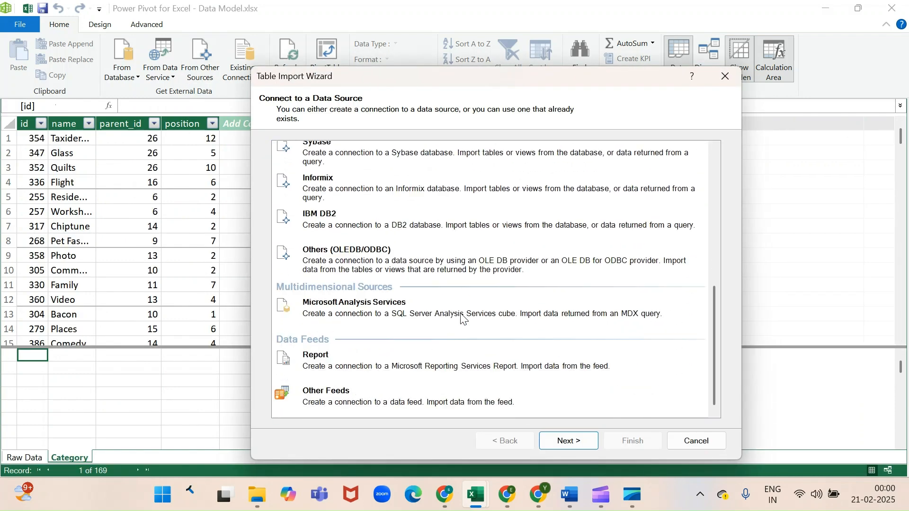
scroll(464, 318, down, 2)
click(350, 348)
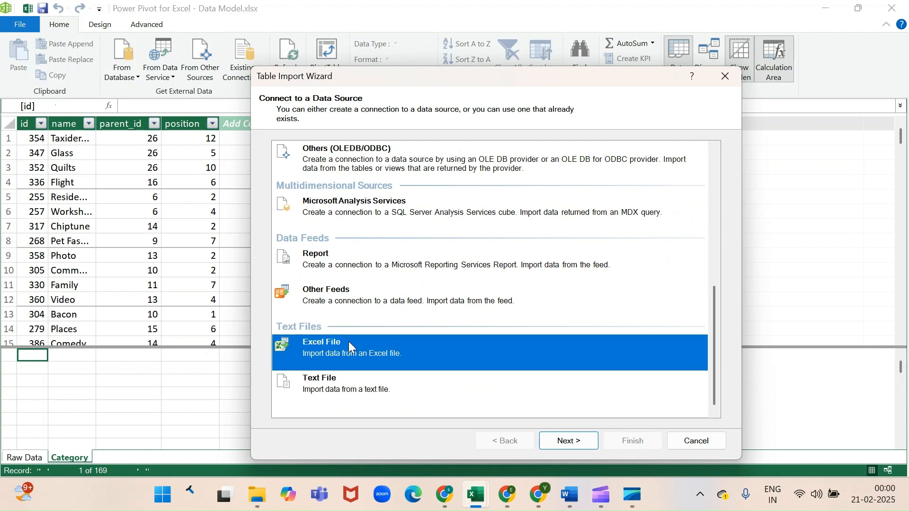
click(572, 442)
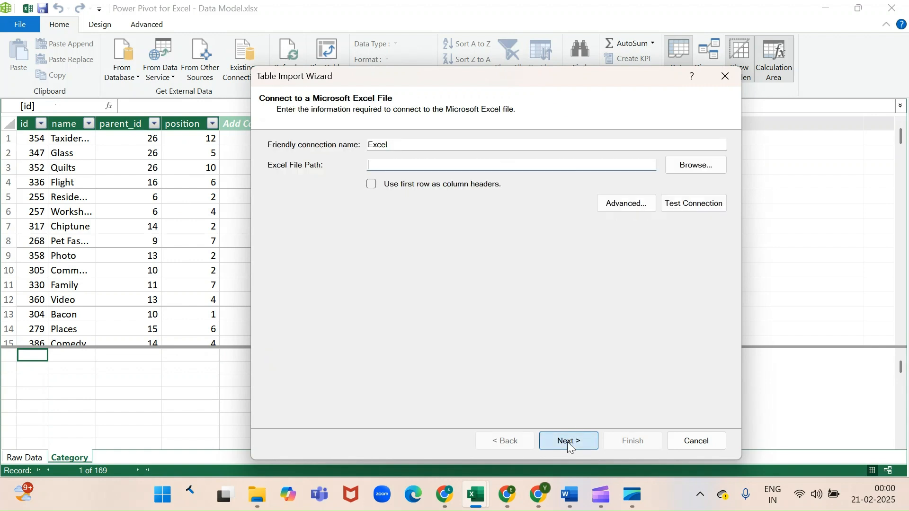
click(694, 164)
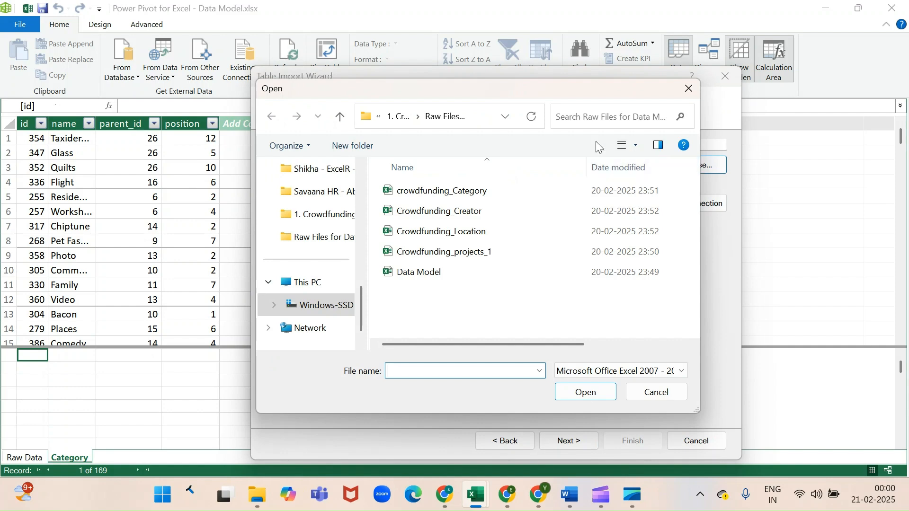
double_click(461, 211)
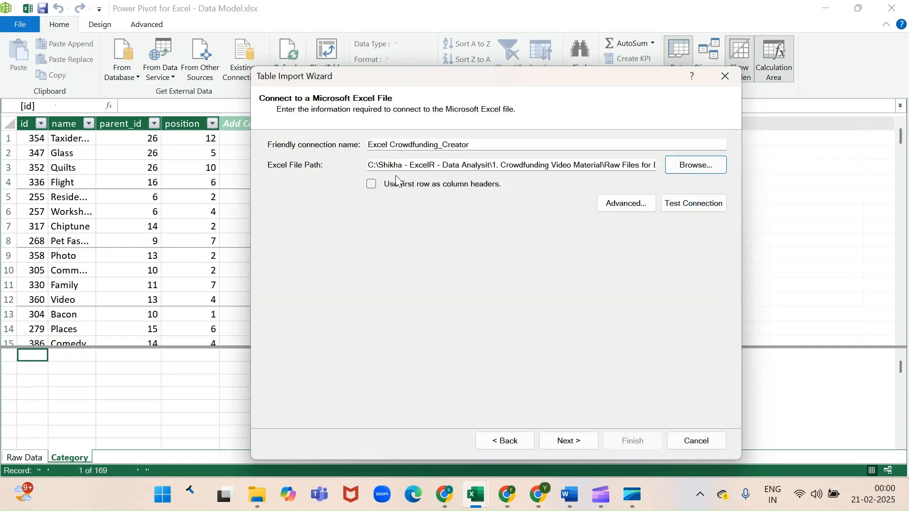
- Use the first row as column headers and import the Sheet1 table from the creator workbook
click(372, 185)
click(568, 441)
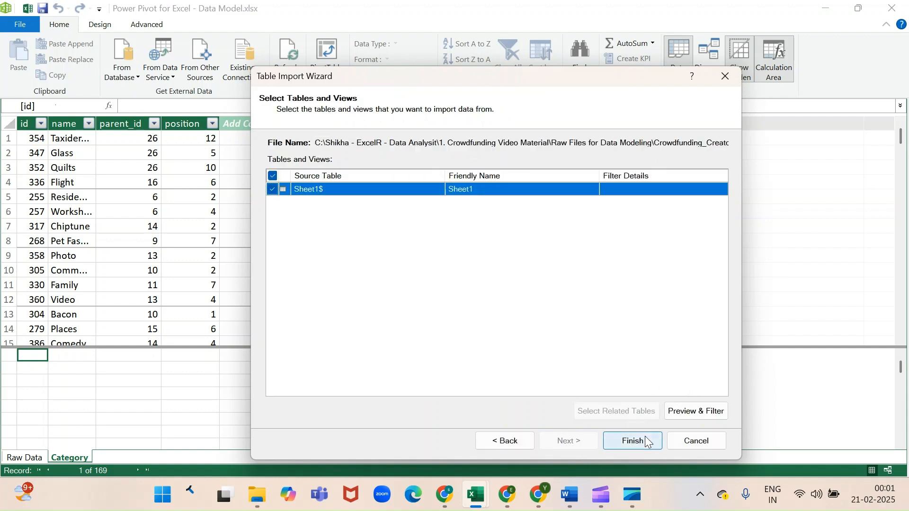
click(647, 441)
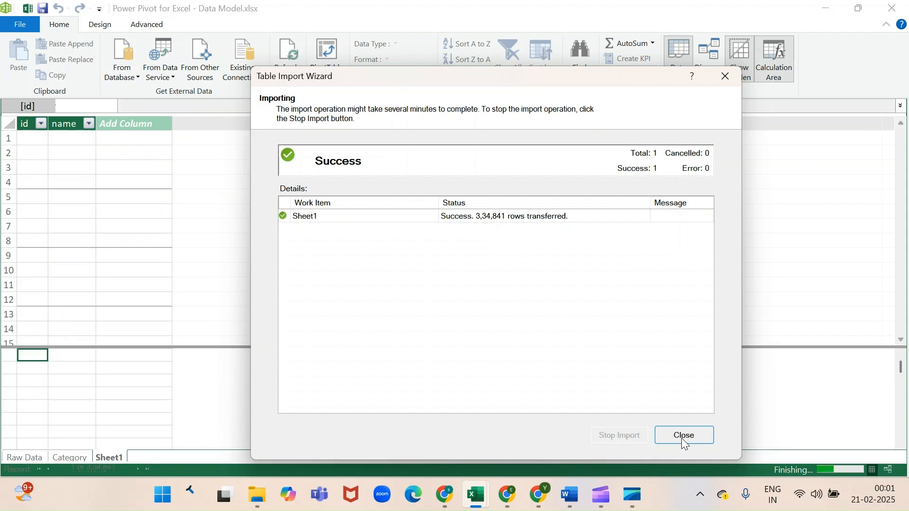
click(684, 435)
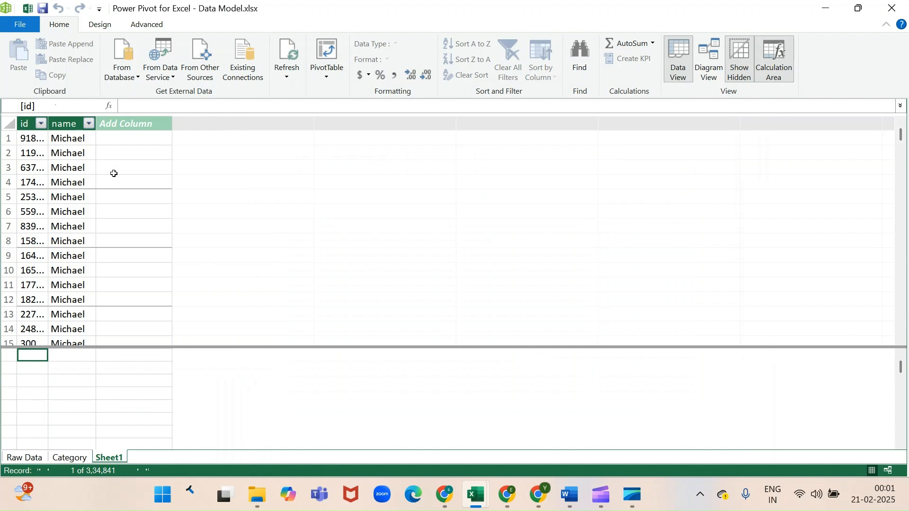
- Set up an Excel File import from other sources that uses the Crowdfunding_Location workbook
click(163, 76)
click(199, 70)
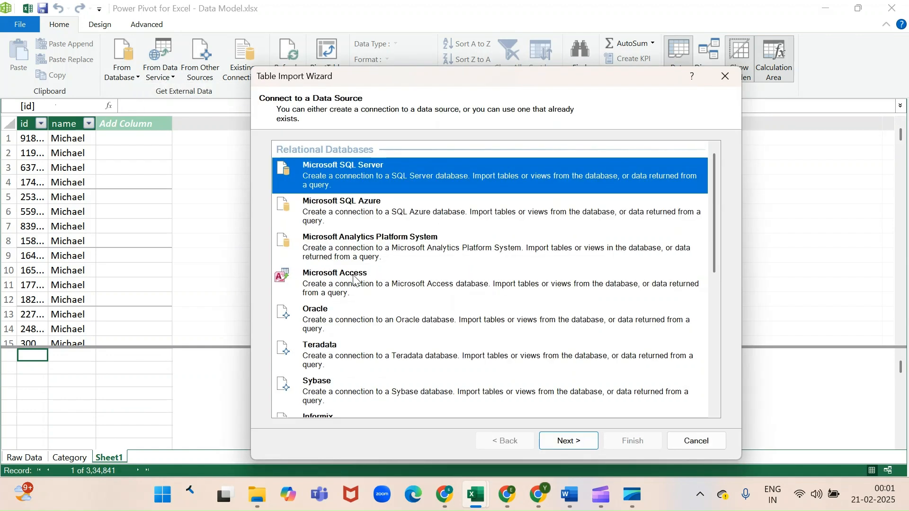
scroll(374, 332, down, 10)
click(349, 341)
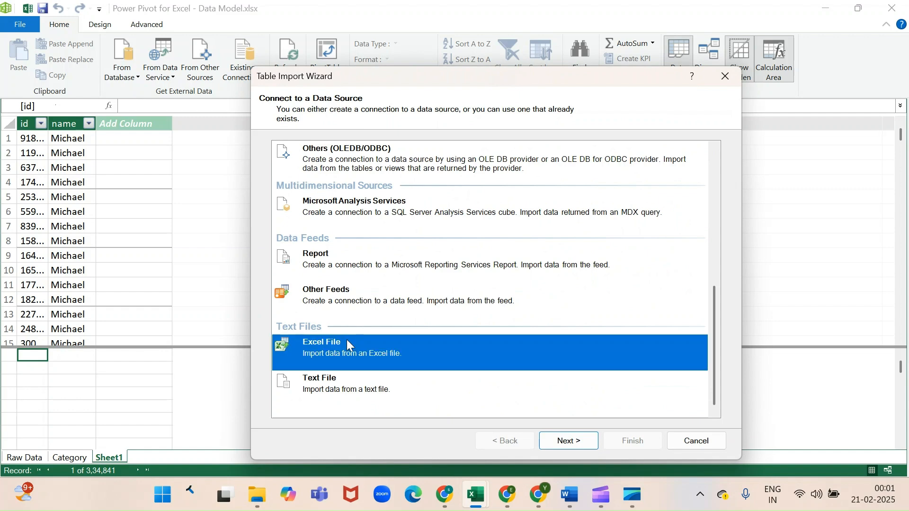
click(585, 441)
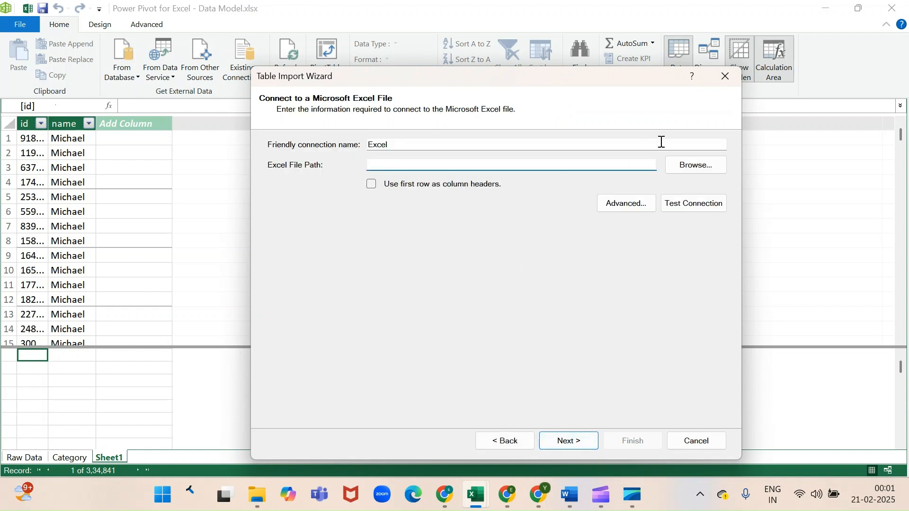
click(681, 173)
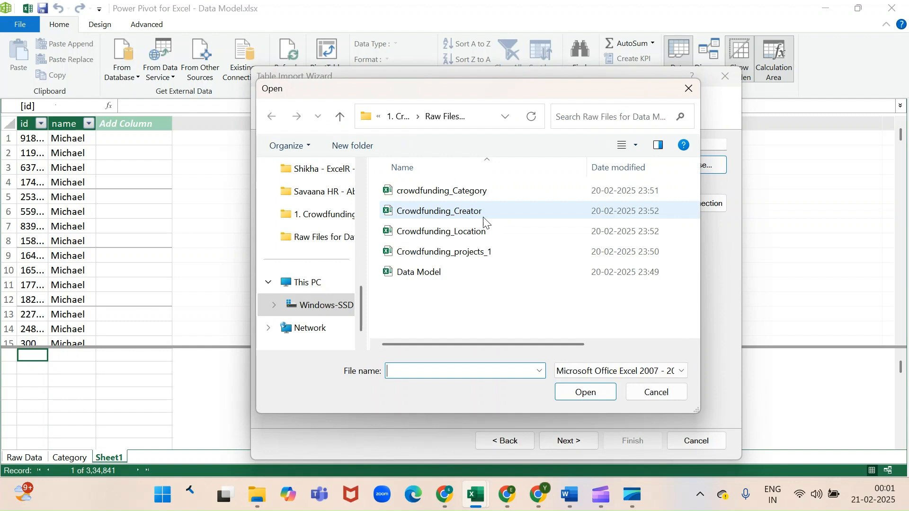
click(472, 235)
double_click(472, 235)
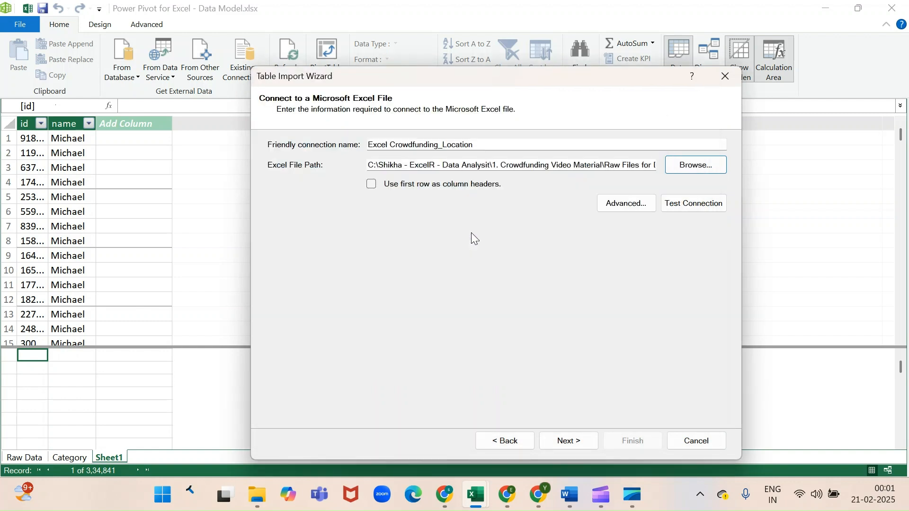
- Use the first row as column headers and import the Sheet1$ table from the Crowdfunding_Location workbook
click(371, 184)
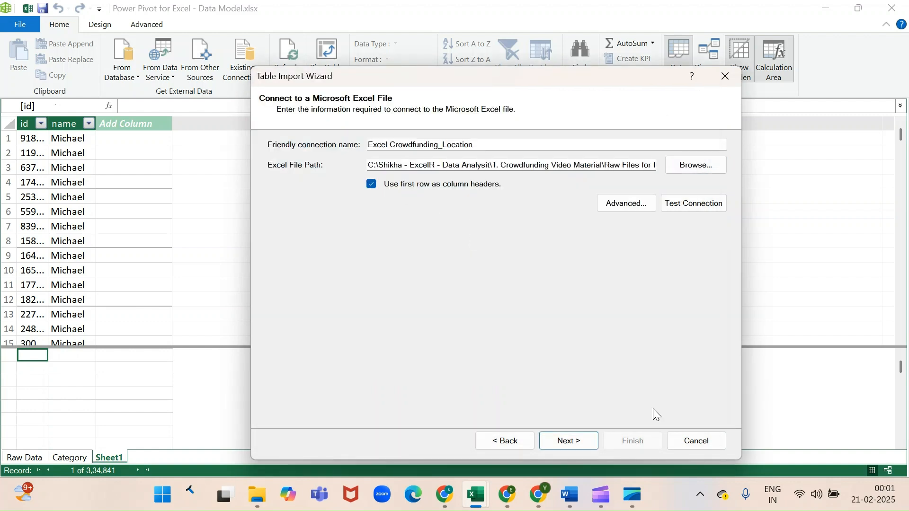
click(574, 436)
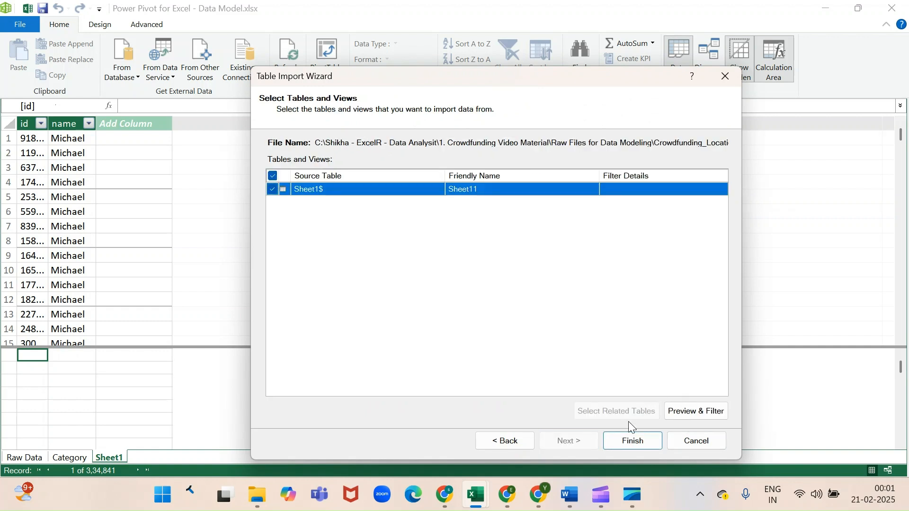
click(634, 443)
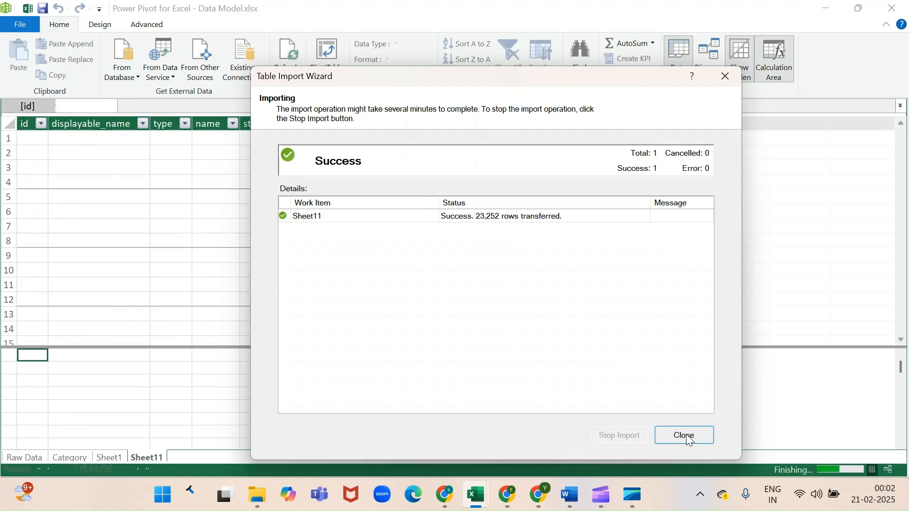
click(687, 438)
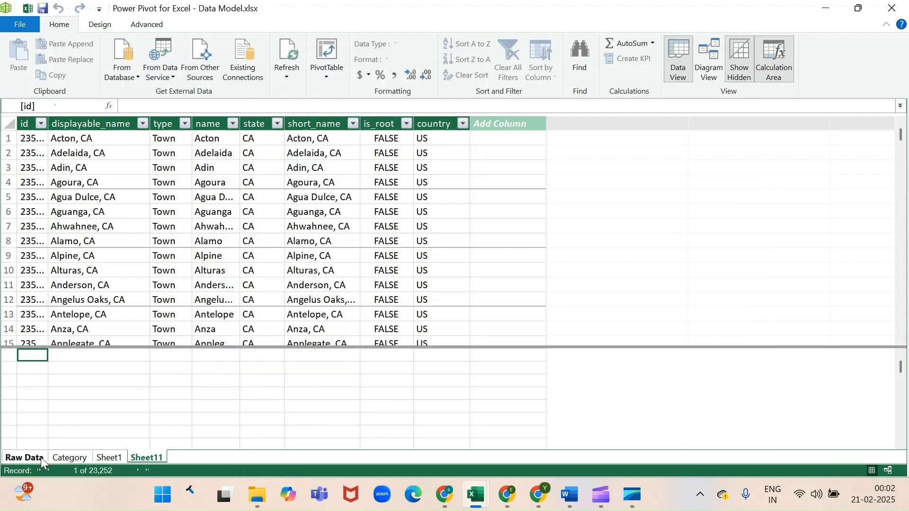
- Rename the imported Sheet1 table as Creator
click(116, 459)
double_click(110, 459)
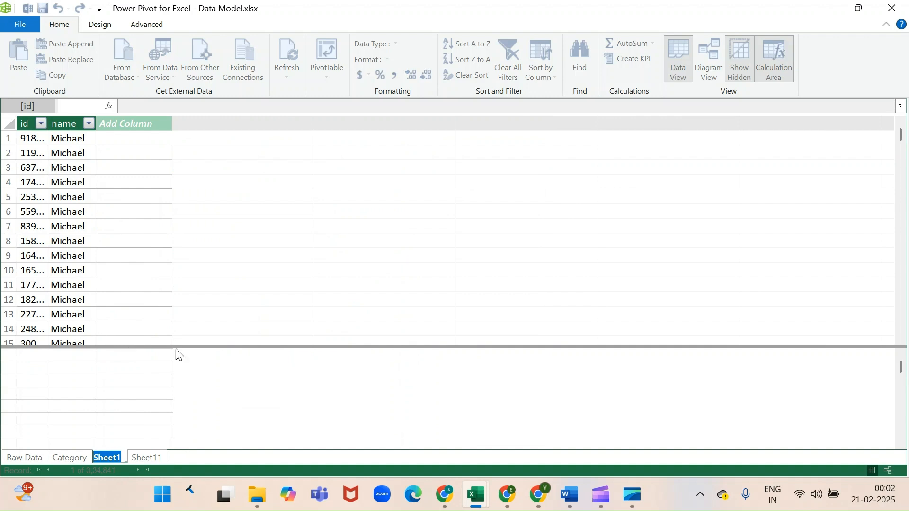
text(C)
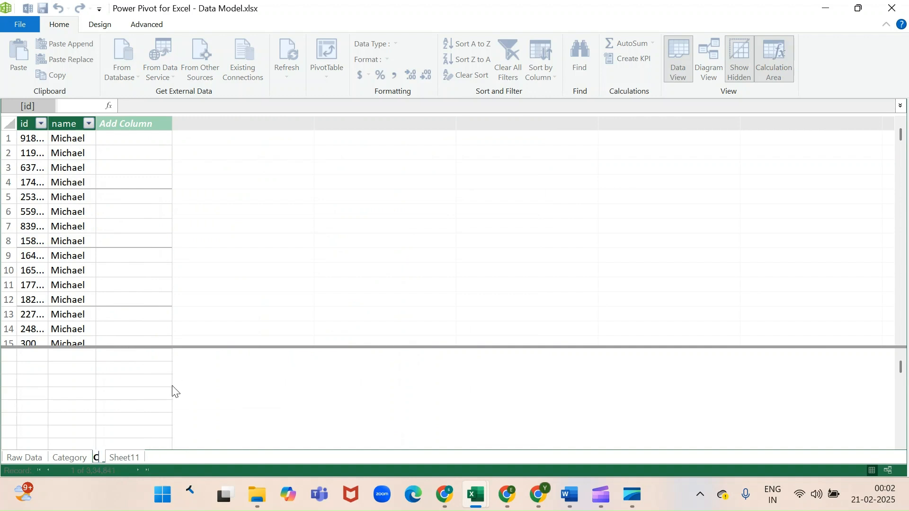
text(reator)
key(Return)
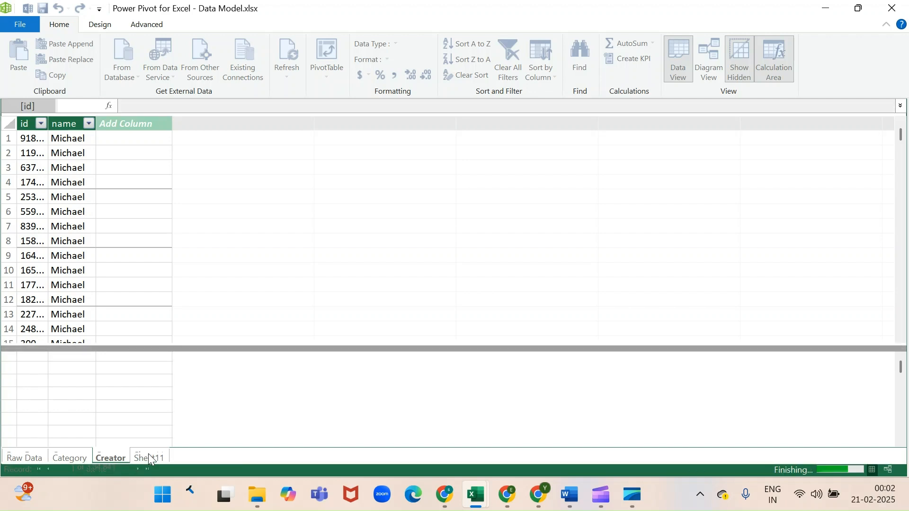
- Rename the imported Sheet11 table as Location
click(149, 458)
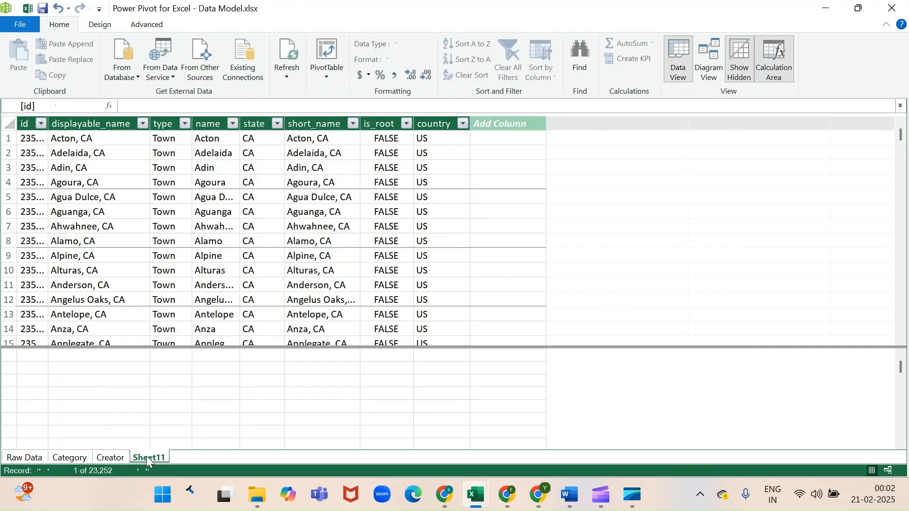
double_click(150, 457)
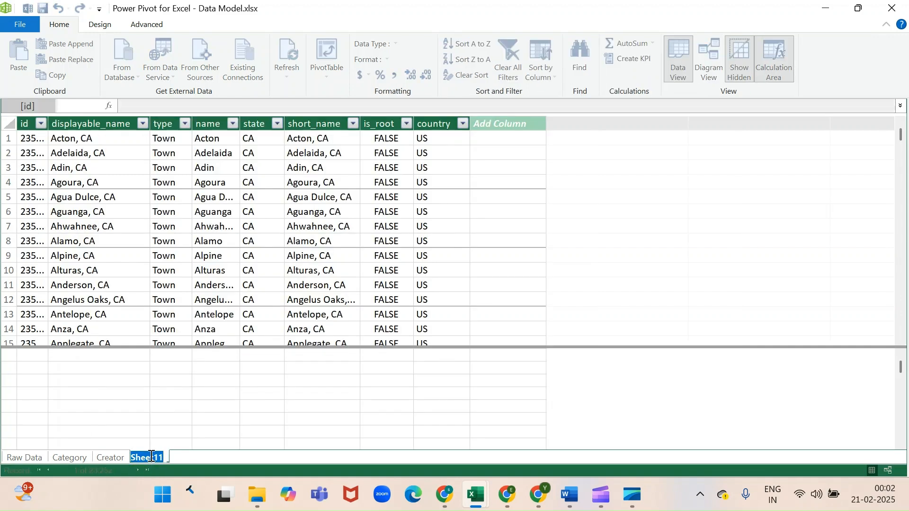
click(152, 457)
double_click(152, 457)
text(Location)
key(Return)
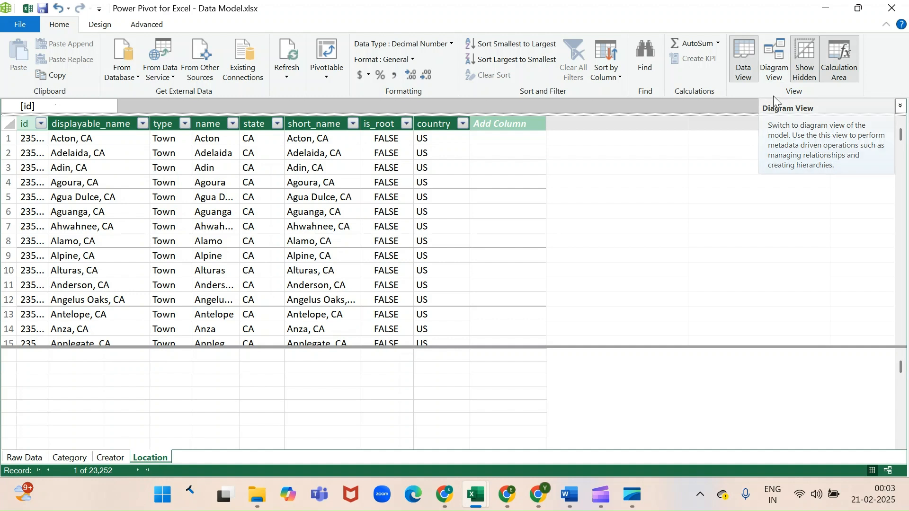
- Show the model as a diagram and lengthen the Raw Data and Location tables to reveal more of their fields
click(774, 51)
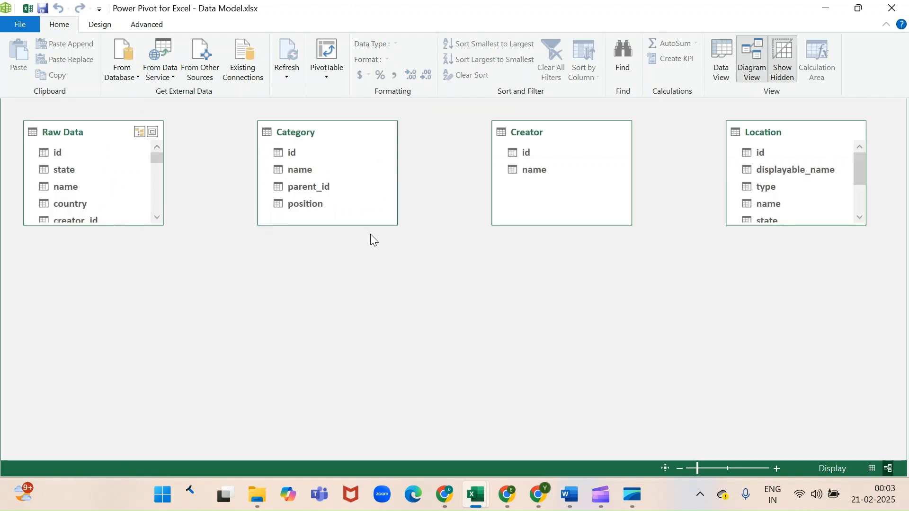
drag(122, 226, 122, 425)
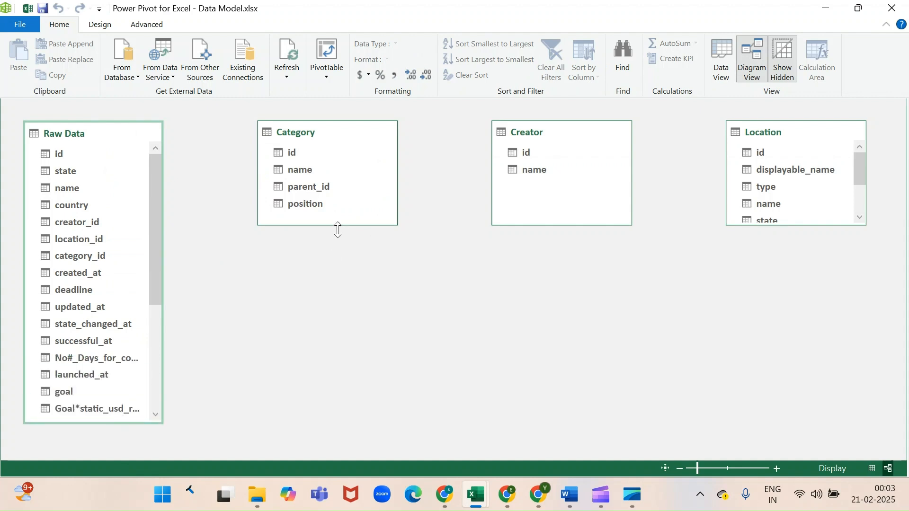
drag(805, 224, 807, 379)
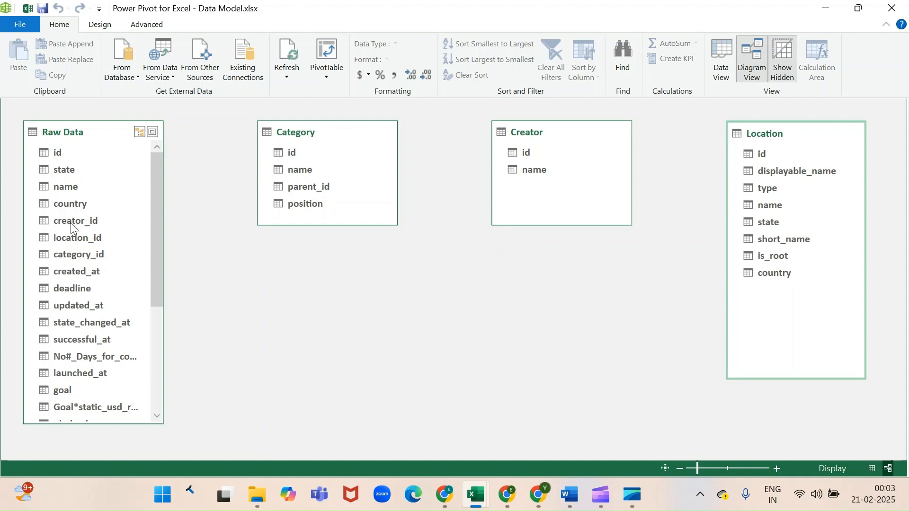
- Create relationships from Raw Data's creator_id to the Category table's id and from its location_id to the Location table's id
drag(71, 227, 293, 153)
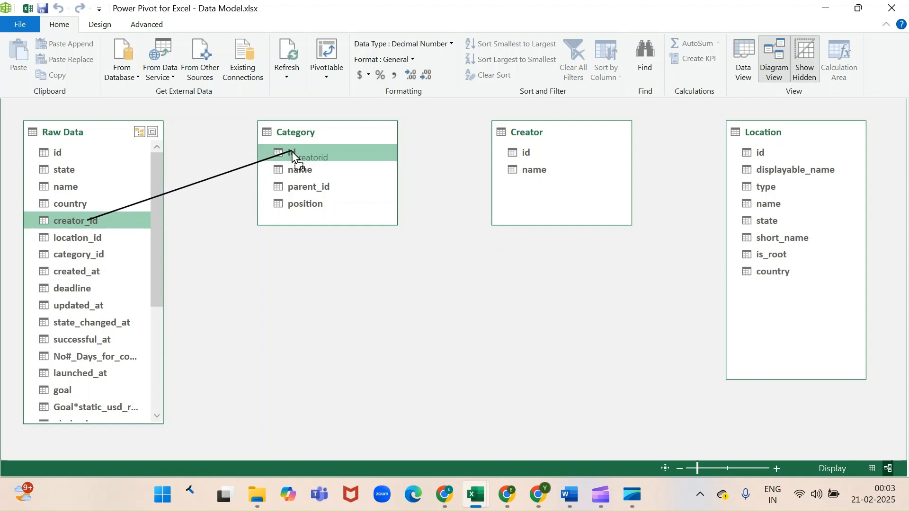
drag(292, 153, 291, 151)
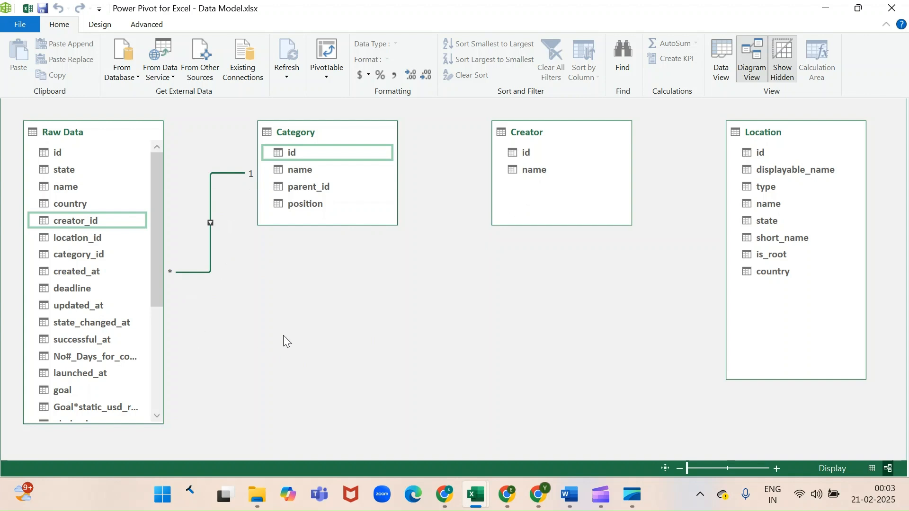
drag(85, 235, 755, 154)
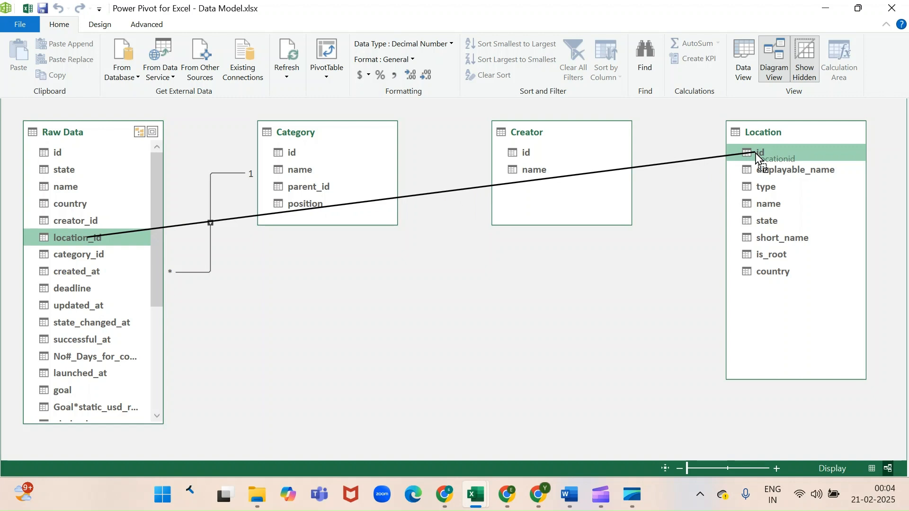
drag(756, 155, 756, 153)
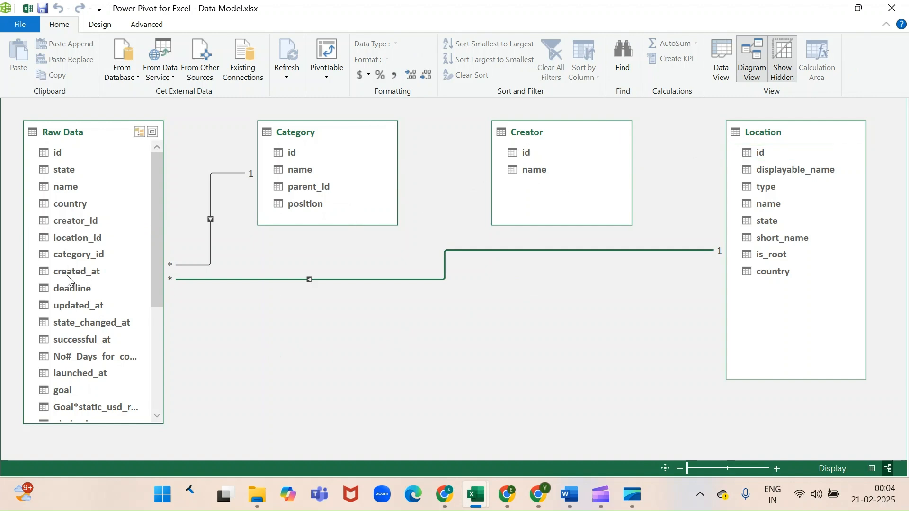
- Create a relationship from Raw Data's created_at field to the Creator table's id
drag(67, 273, 514, 152)
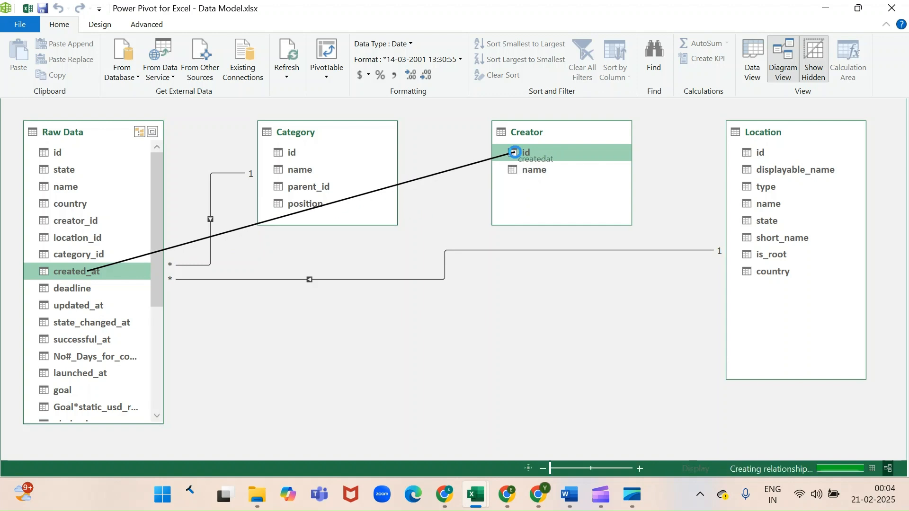